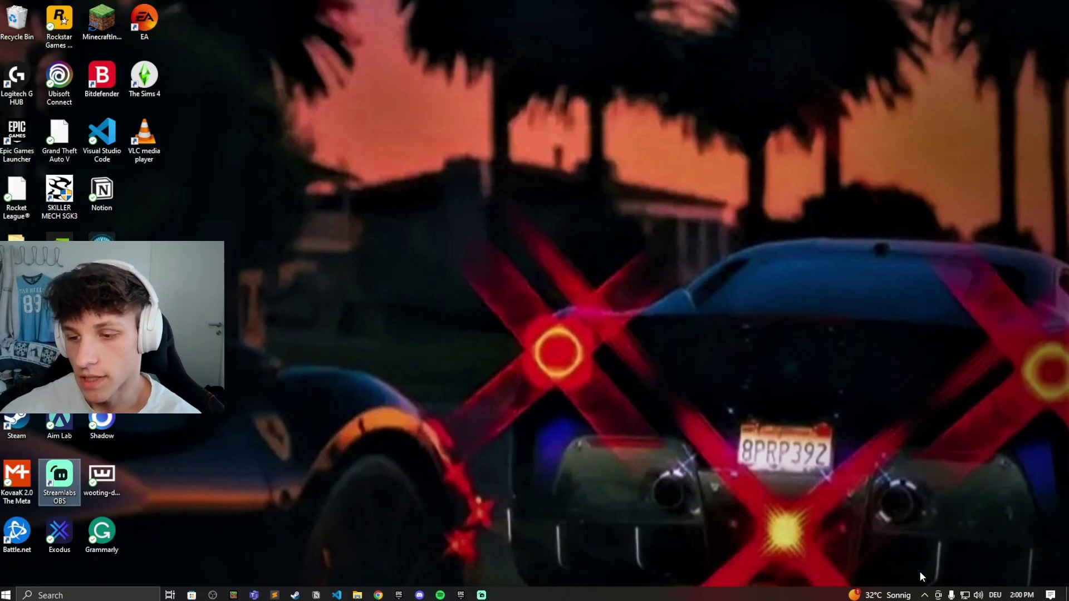
- Open the OneDrive activity panel from the hidden tray icons, showing 301 files uploading
left_click(924, 596)
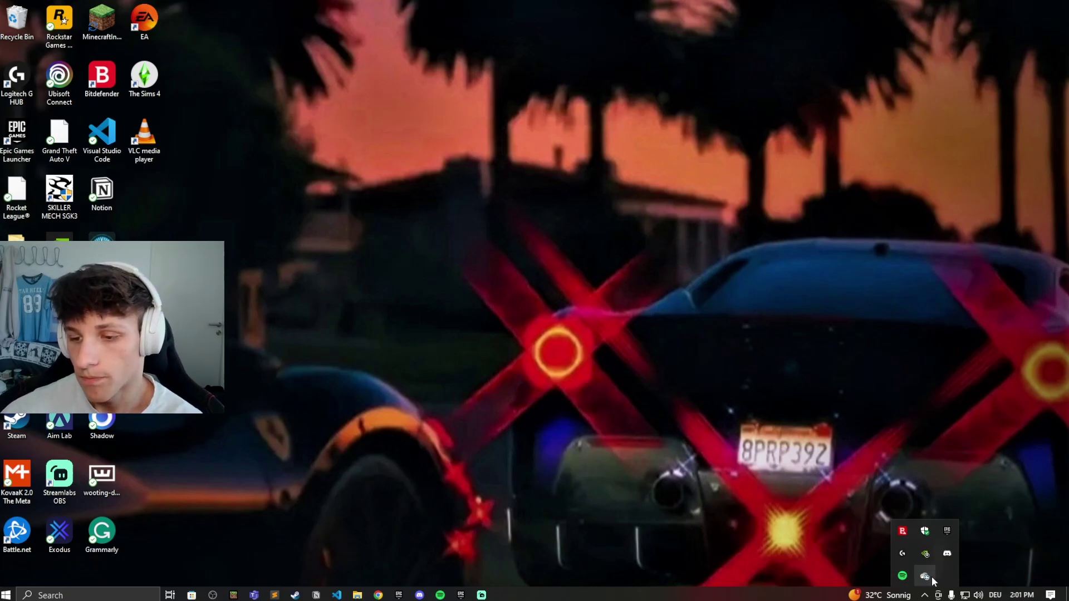
left_click(928, 577)
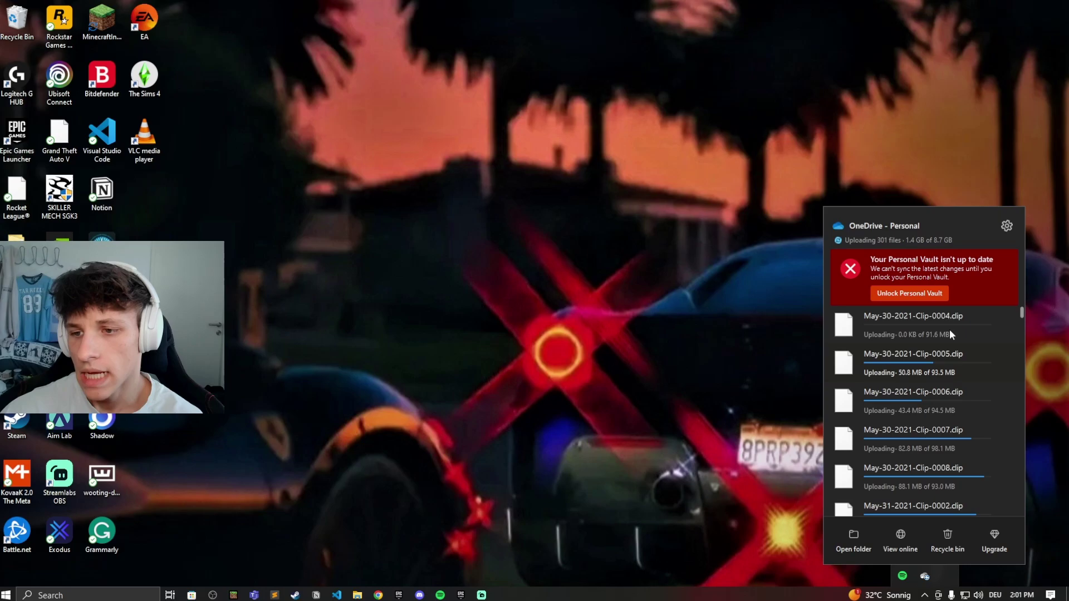
scroll(886, 441, "down", 2)
scroll(886, 418, "up", 3)
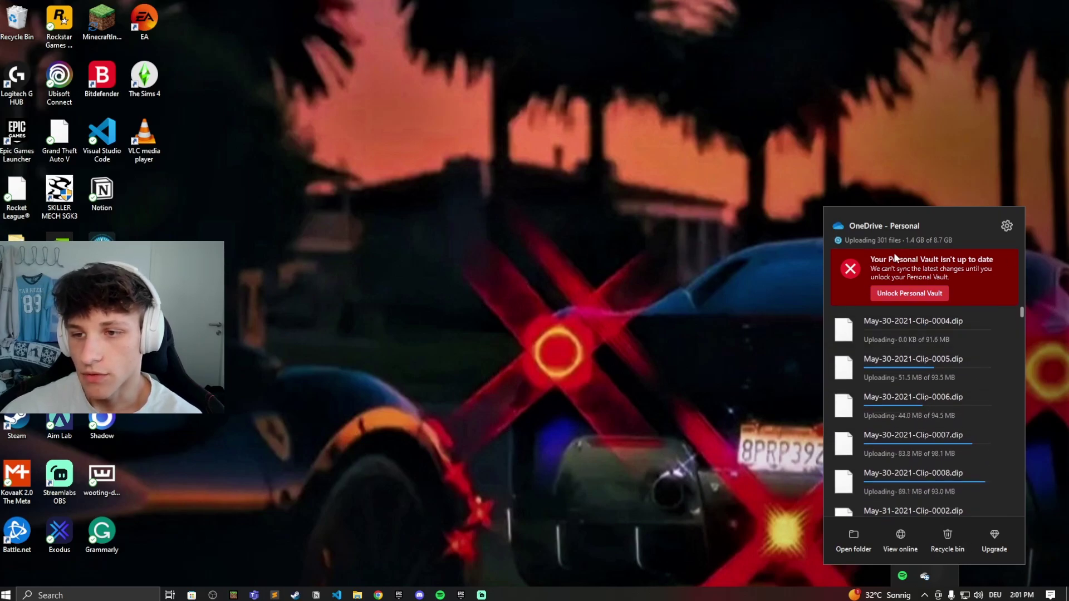
scroll(882, 383, "down", 1)
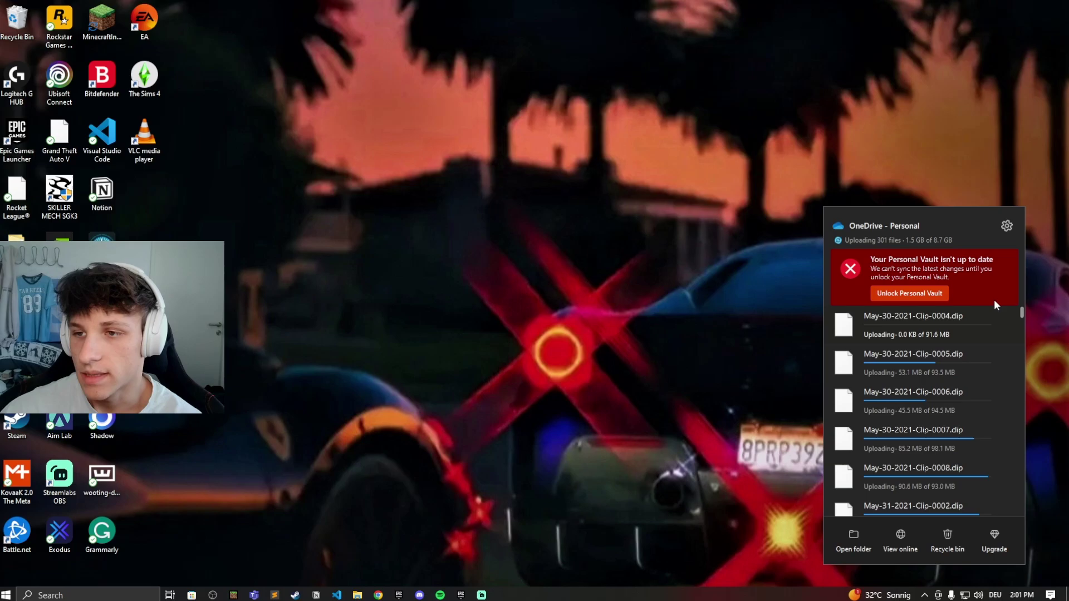
- Pause OneDrive syncing for 2 hours
left_click(1007, 227)
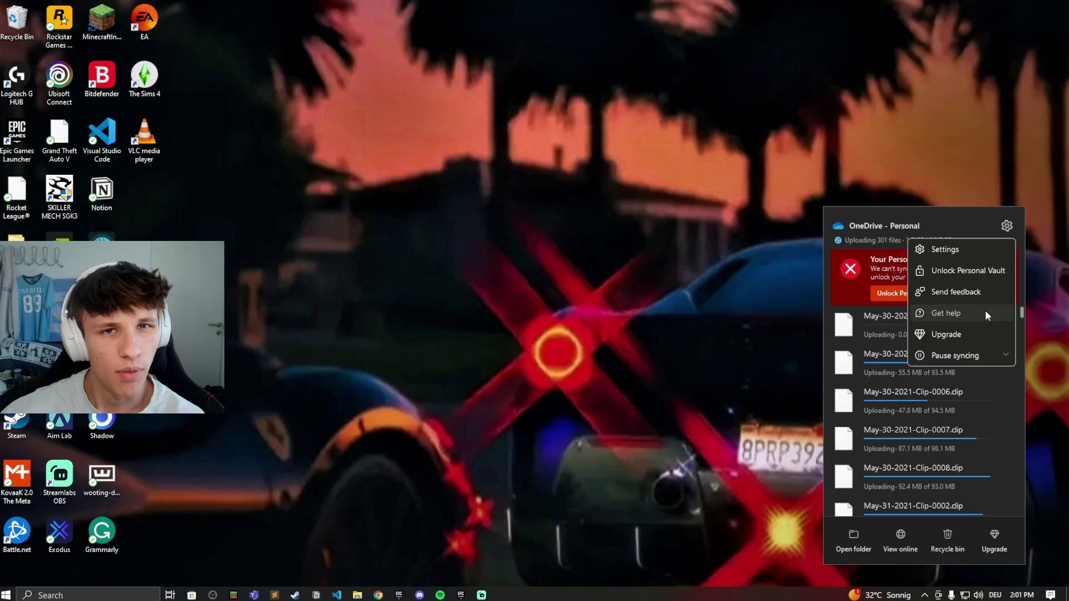
left_click(982, 355)
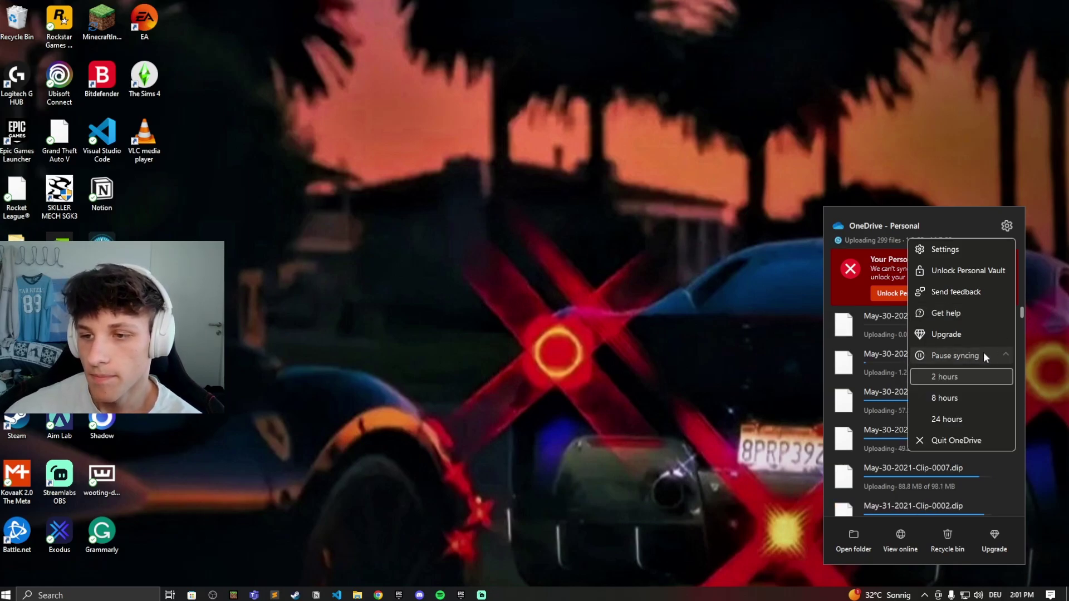
left_click(958, 374)
- Resume syncing and open OneDrive Settings on Sync and backup
left_click(1006, 229)
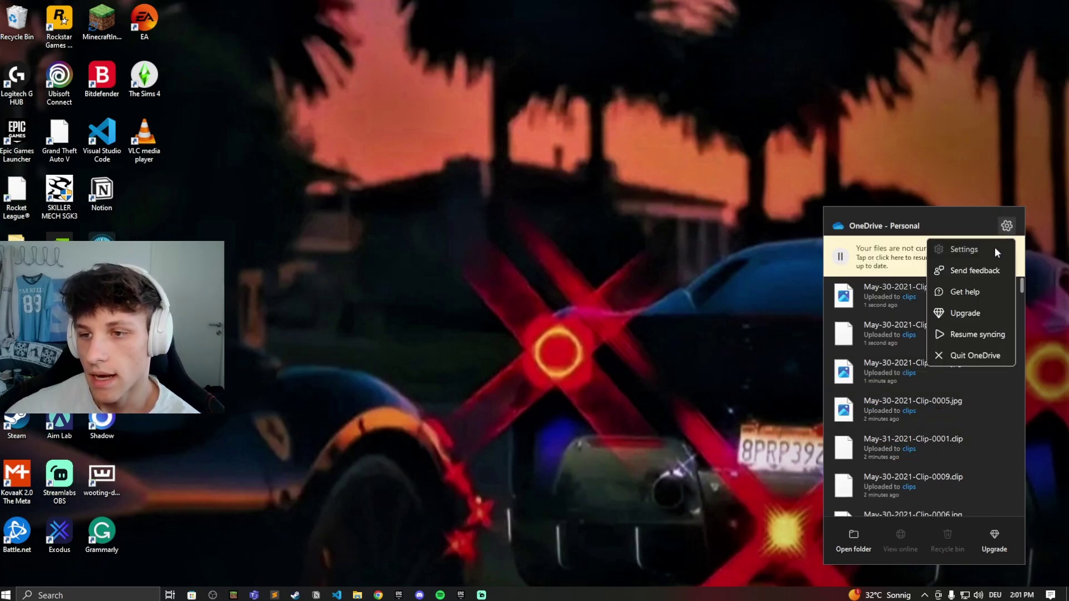
left_click(974, 335)
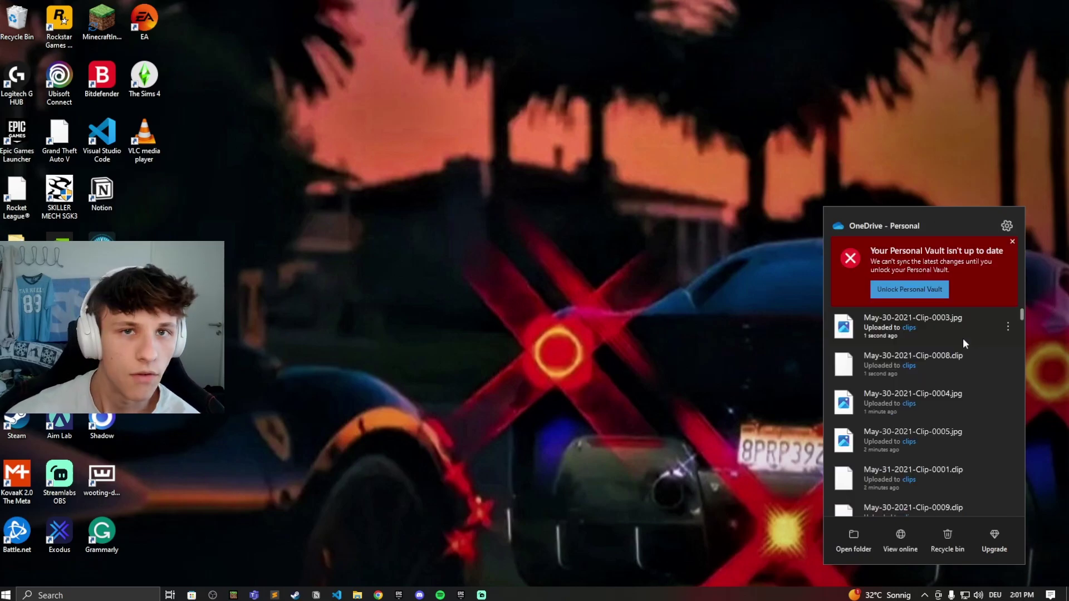
left_click(1007, 225)
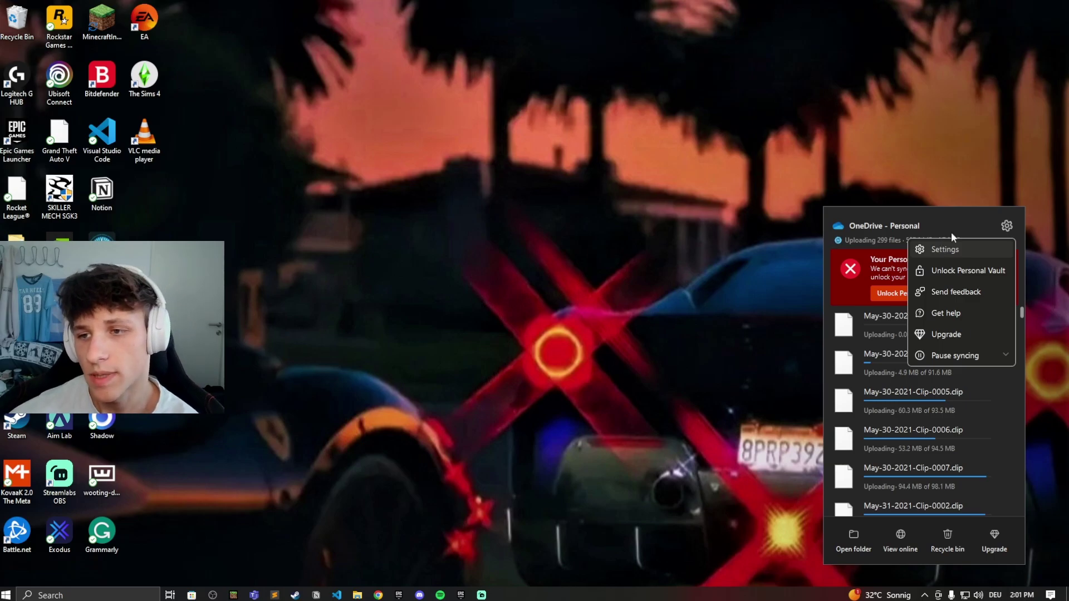
left_click(950, 248)
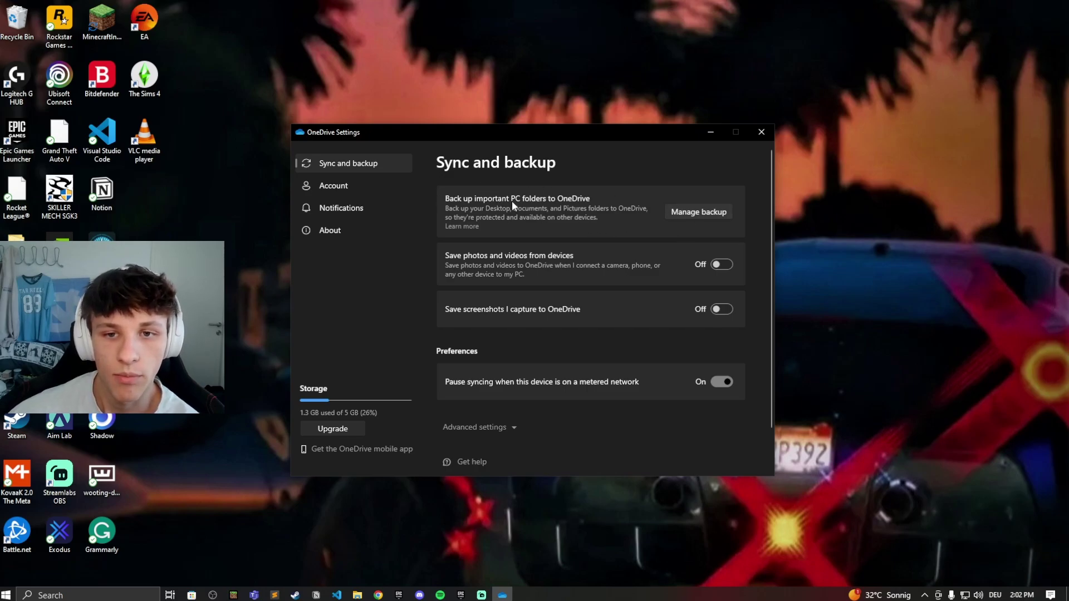
- In Manage backup, stop the Pictures backup, re-enable it, and save the changes
left_click(705, 213)
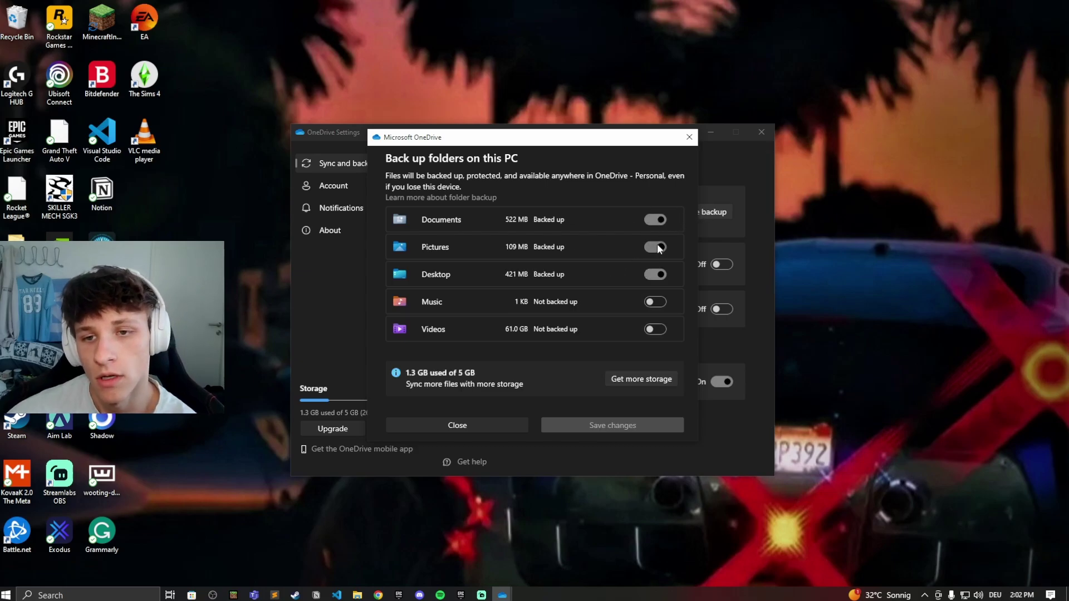
left_click(656, 274)
left_click(494, 326)
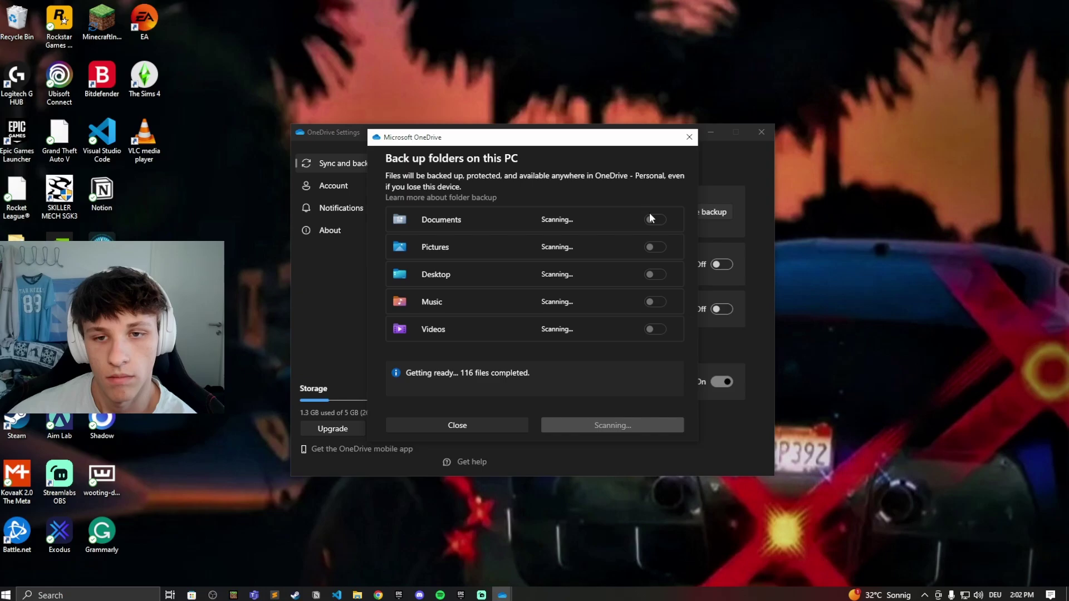
left_click(654, 247)
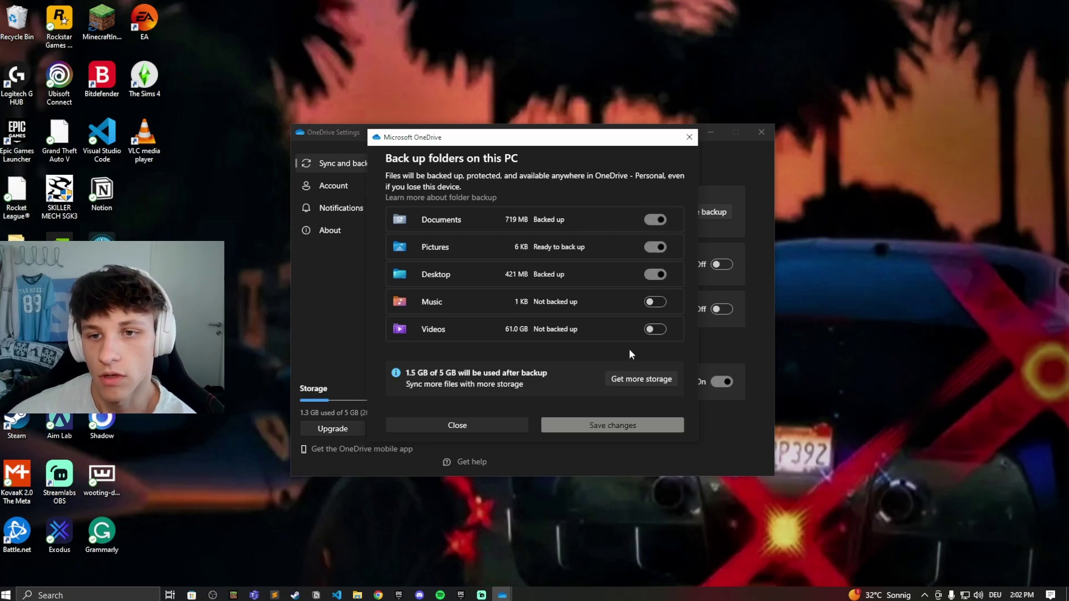
left_click(591, 425)
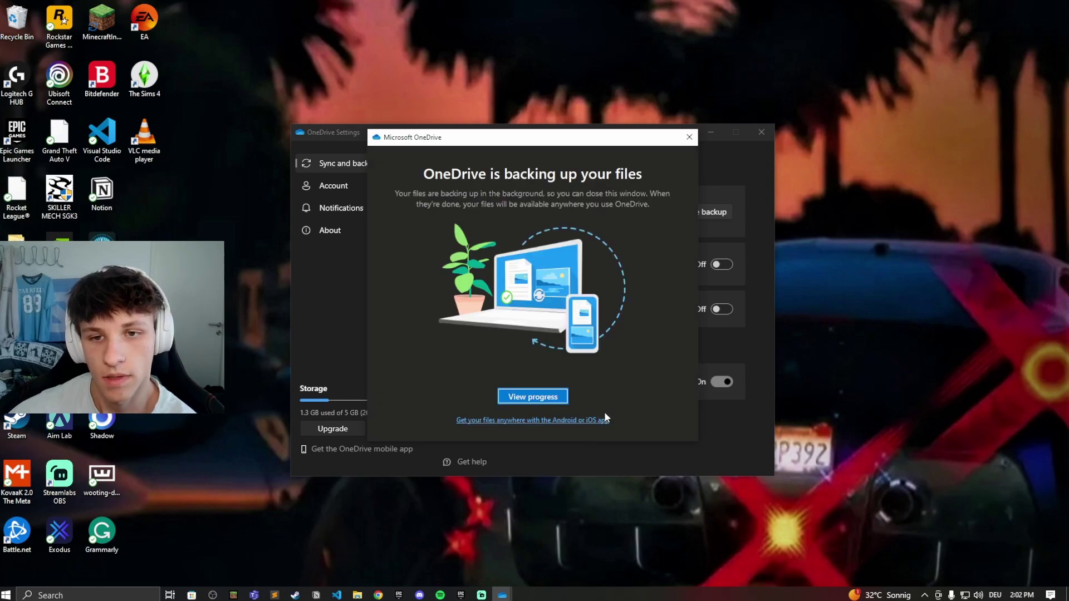
- Dismiss the backing-up message and expand Advanced settings to show the rate limits
left_click(539, 399)
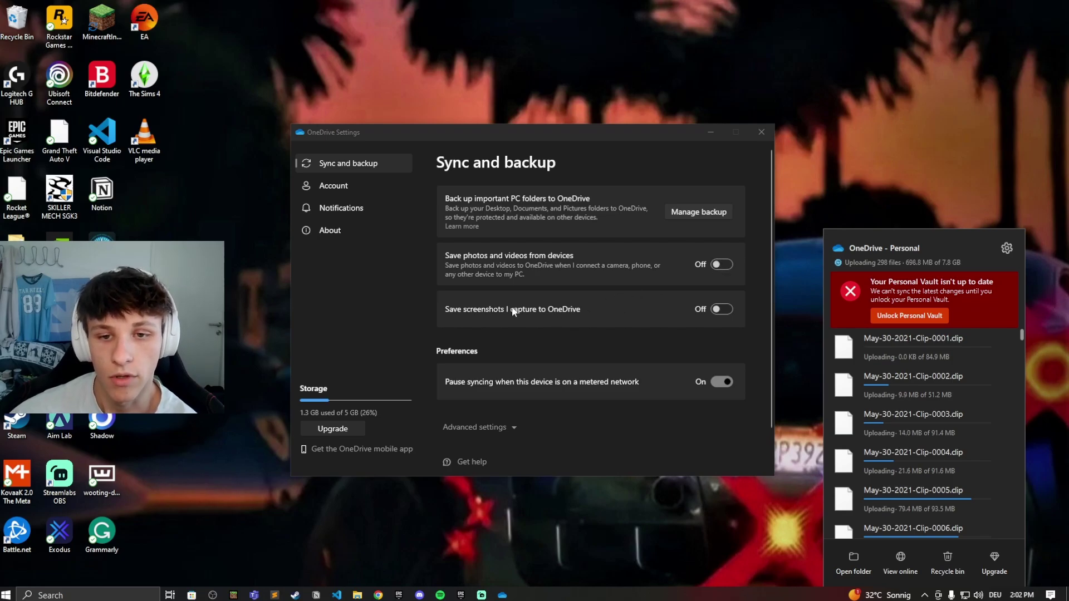
scroll(497, 307, "down", 1)
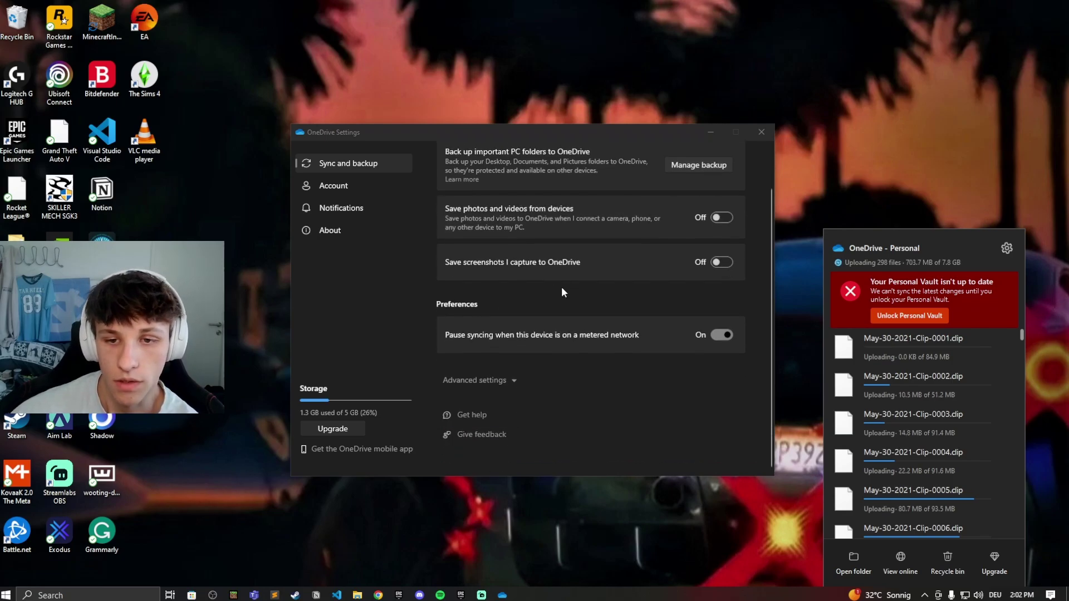
left_click(476, 386)
scroll(517, 279, "up", 2)
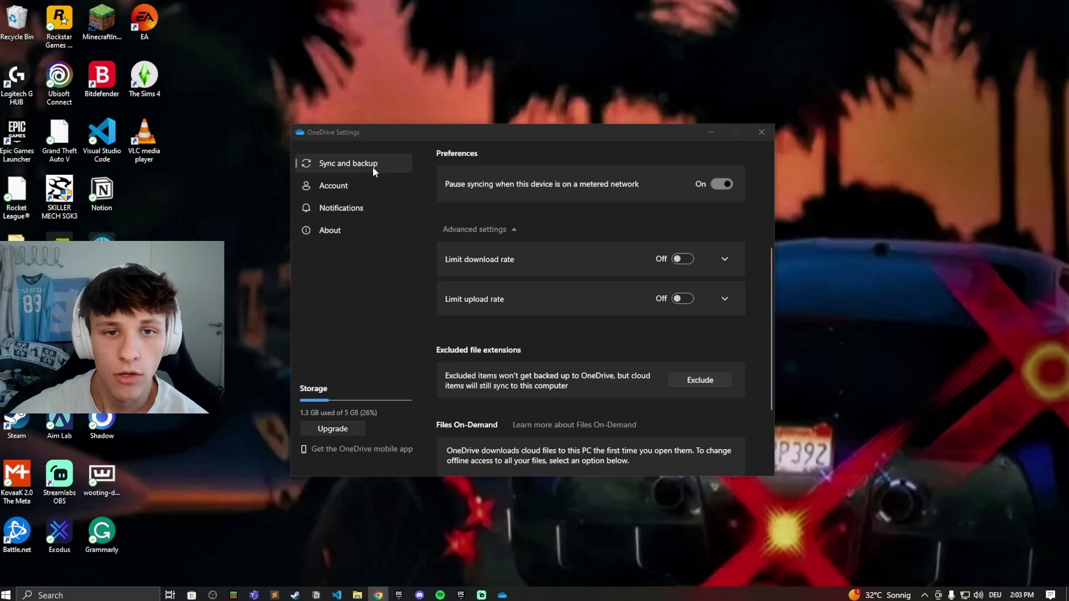
scroll(546, 215, "down", 2)
scroll(511, 250, "up", 3)
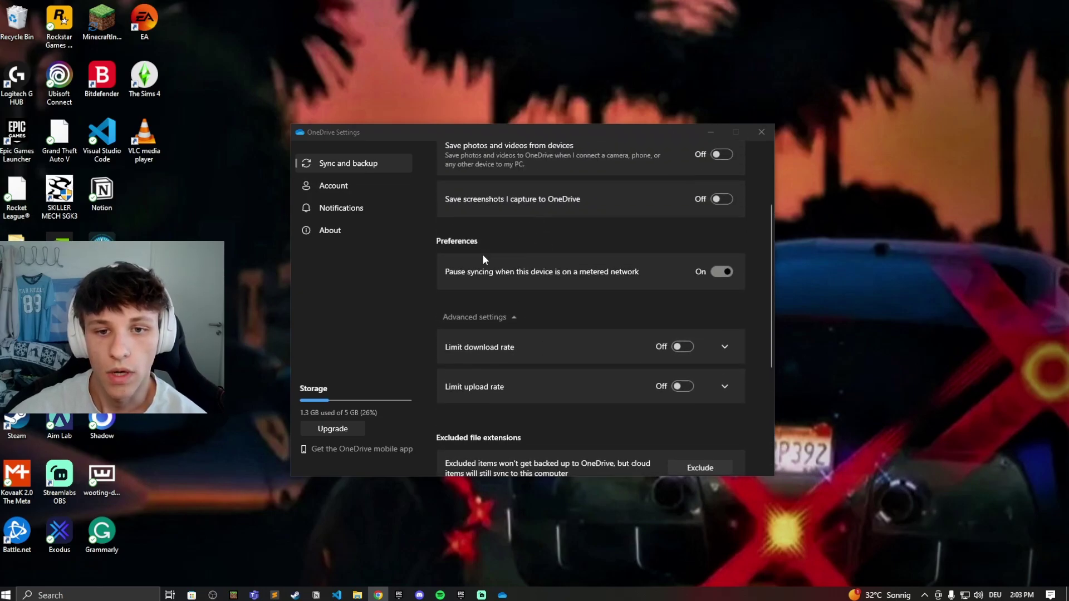
left_click(481, 316)
left_click(465, 378)
scroll(552, 339, "down", 2)
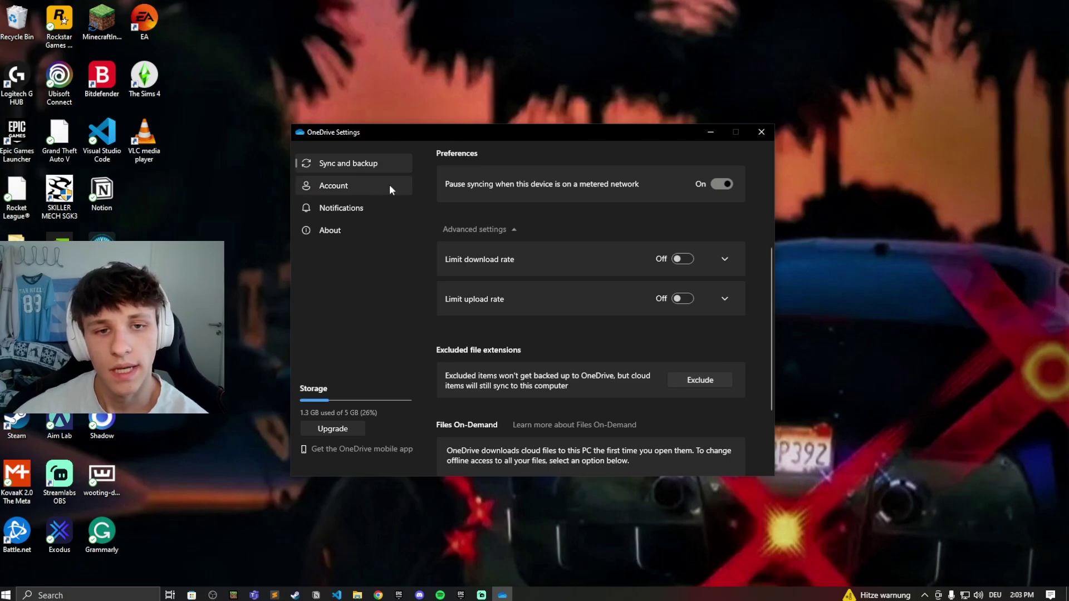
- Review the folder list under Account > Choose folders, then close the dialog
left_click(345, 183)
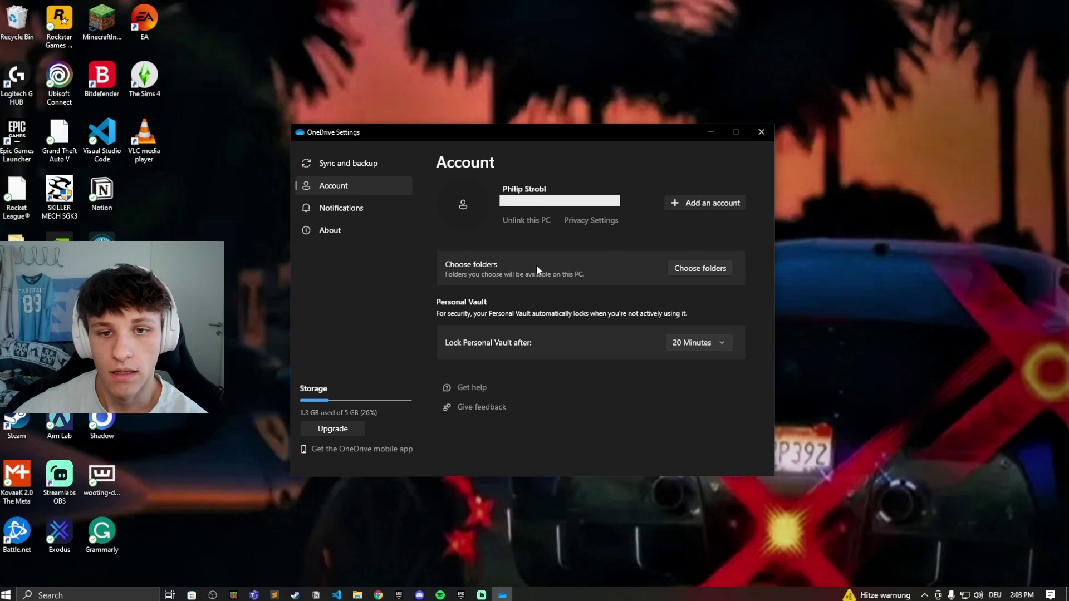
left_click(700, 268)
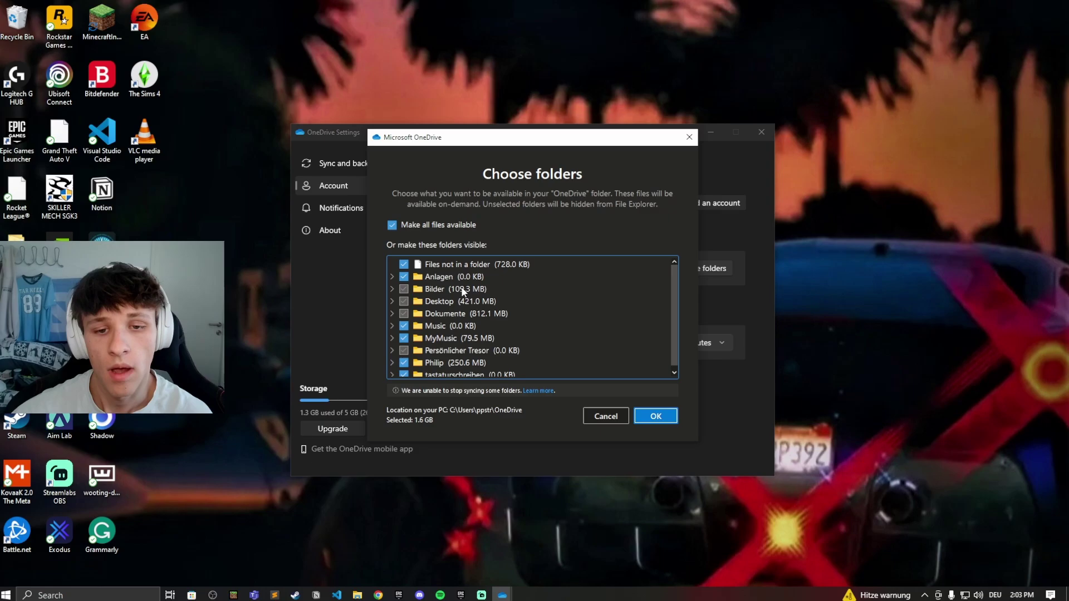
scroll(451, 300, "down", 1)
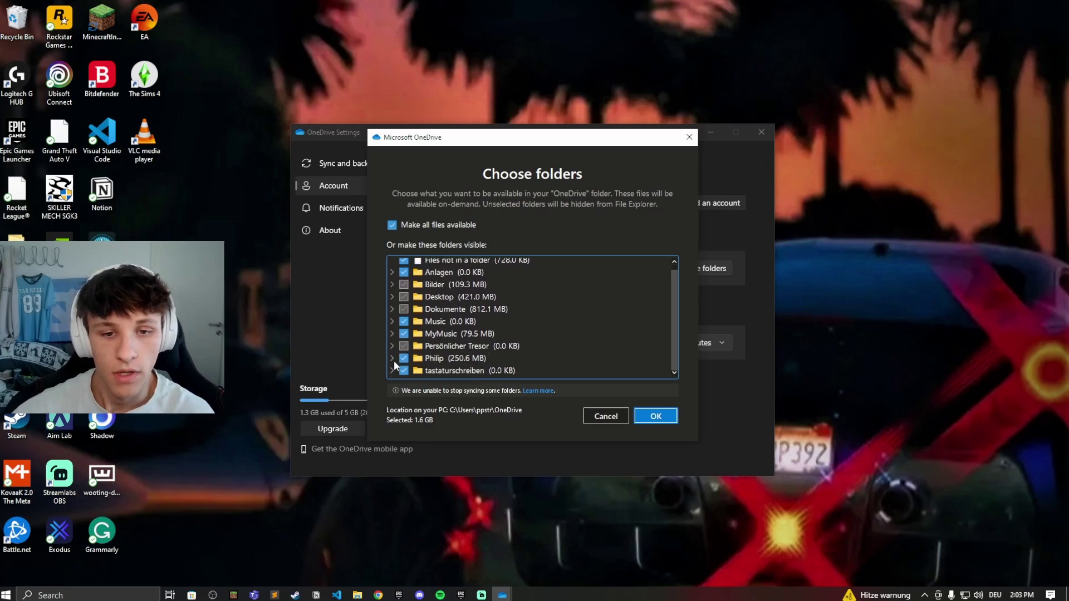
scroll(443, 272, "up", 1)
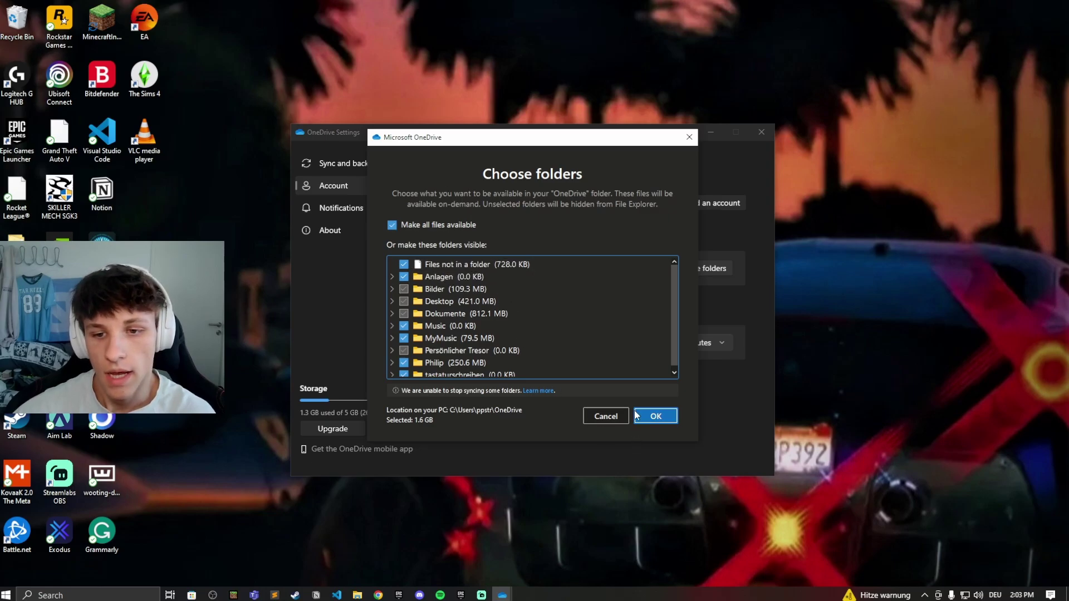
scroll(501, 301, "down", 1)
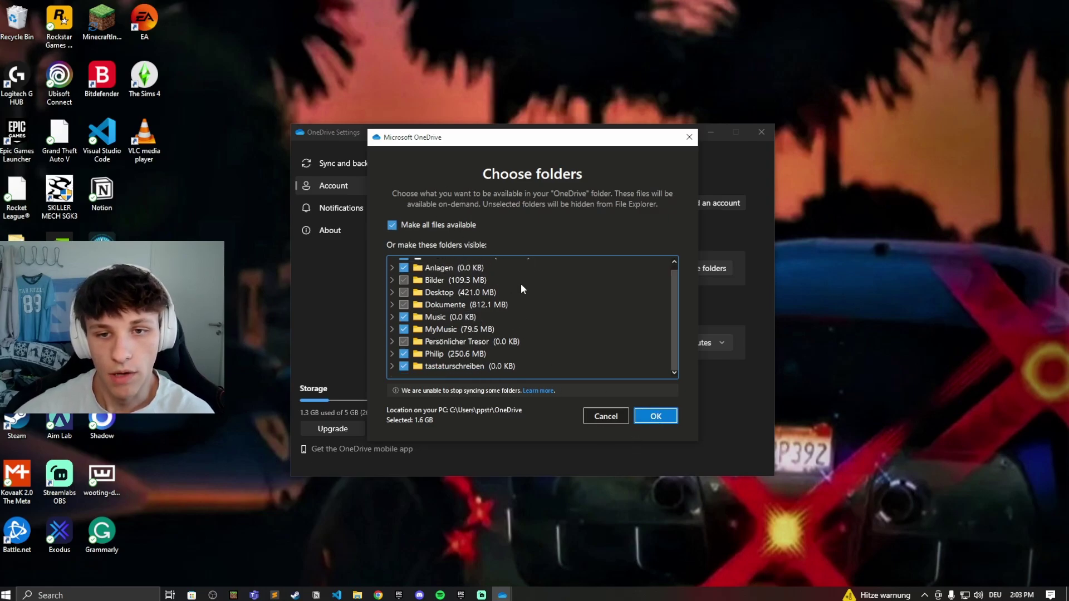
scroll(521, 283, "up", 1)
left_click(655, 418)
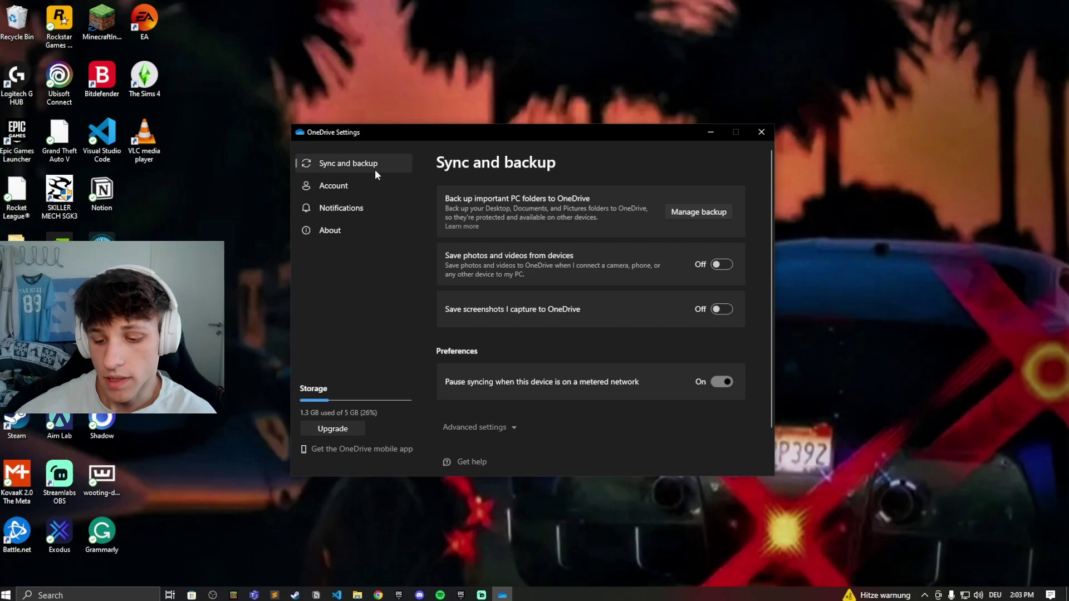